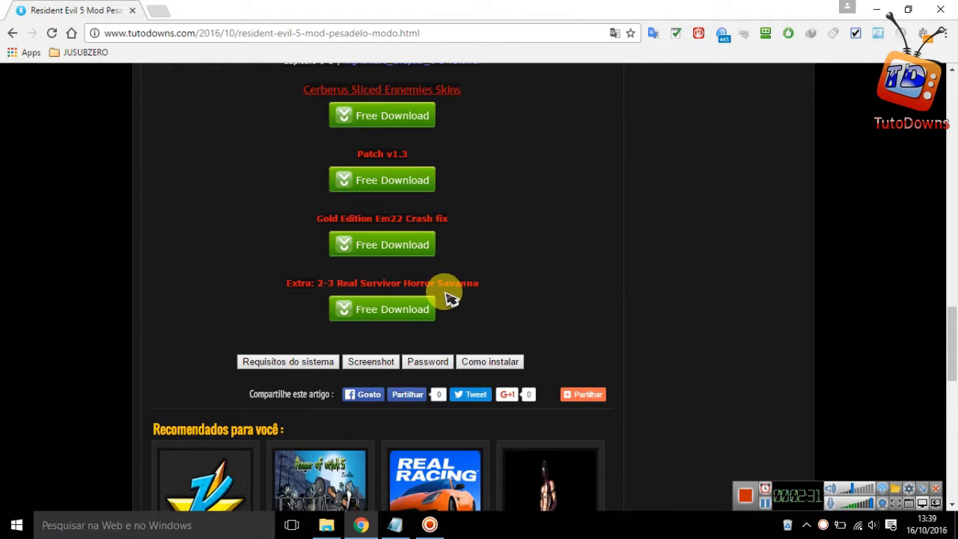
# - Switch from the browser to the Nightmare mods folder and open the Nightmare chapter 1-1 v1.0 archive beside the desktop's game shortcut
pyautogui.scroll(6, 439, 306)
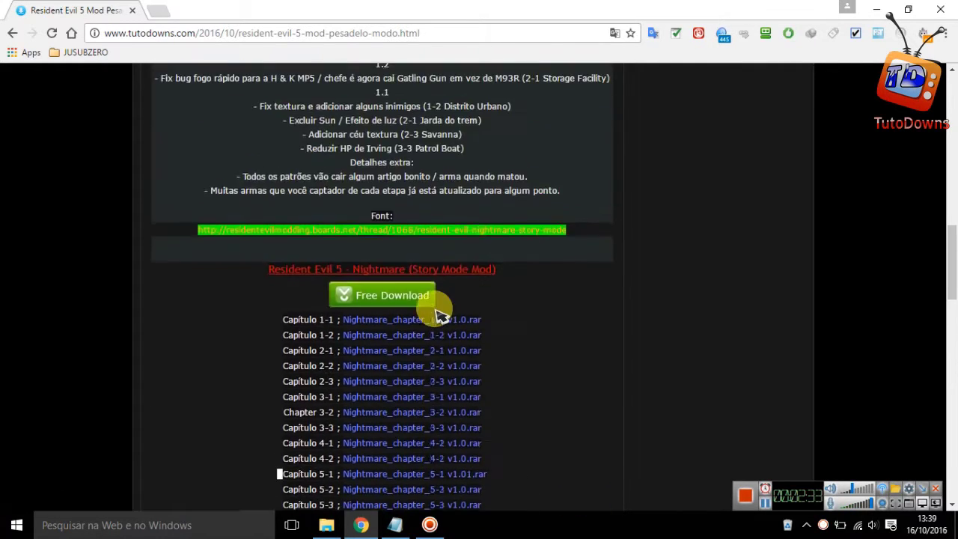
pyautogui.click(874, 11)
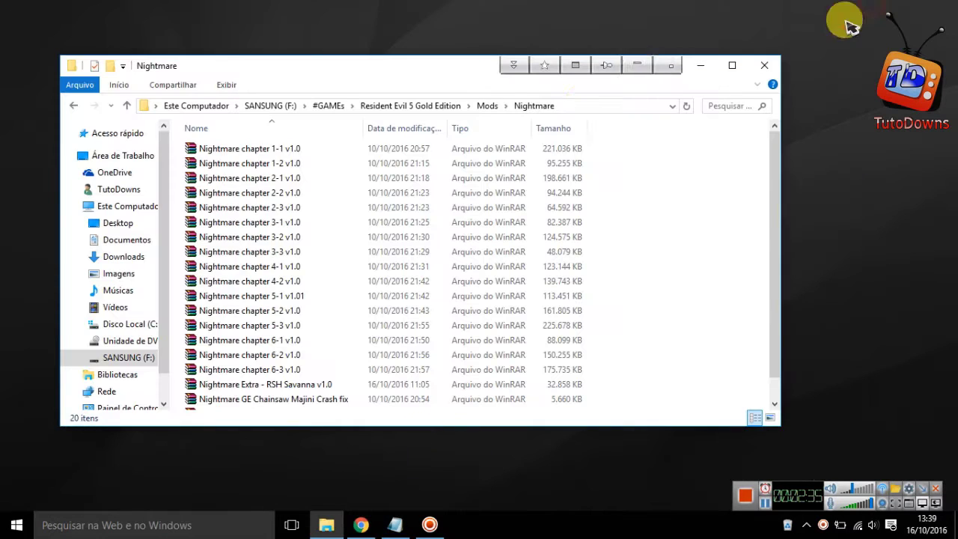
pyautogui.moveTo(255, 66); pyautogui.dragTo(432, 66)
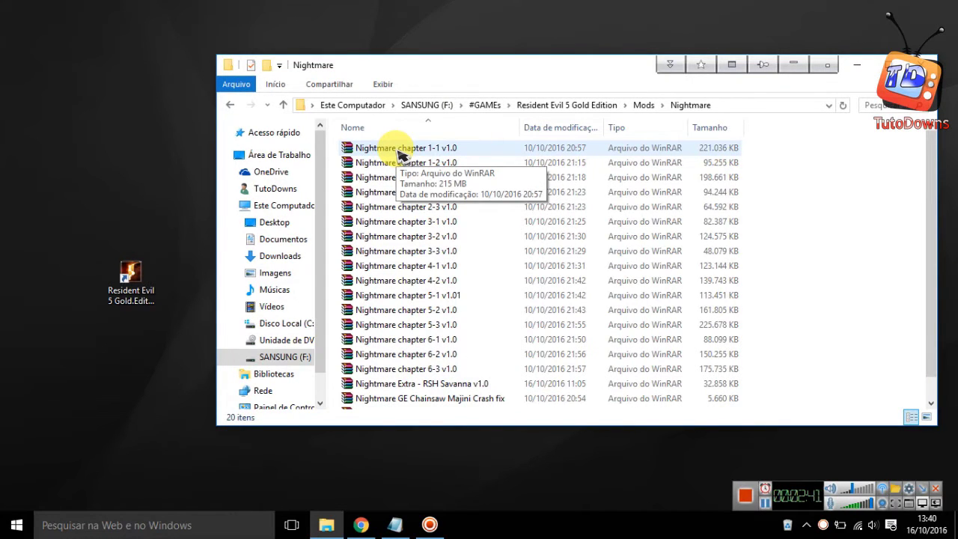
pyautogui.doubleClick(399, 149)
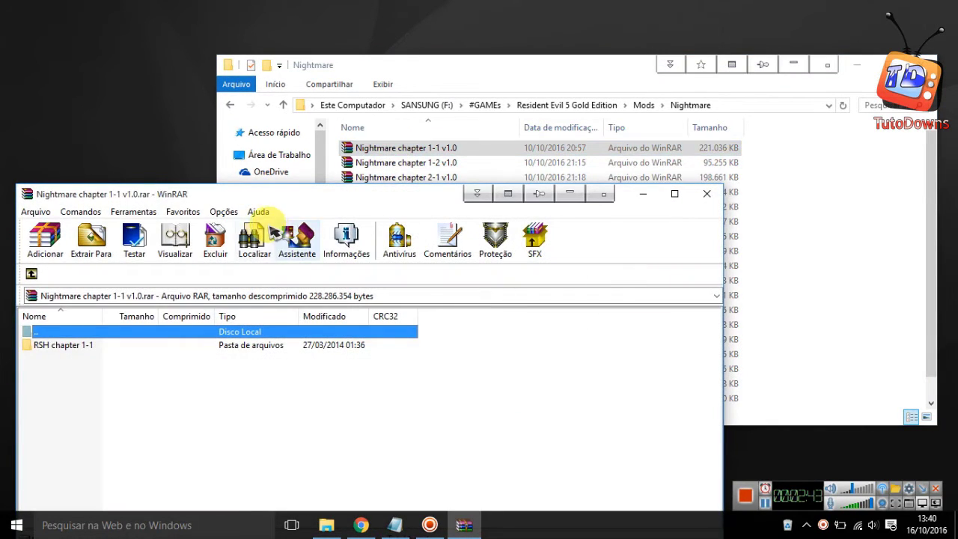
pyautogui.moveTo(321, 194); pyautogui.dragTo(544, 104)
# - Open the Resident Evil 5 Gold Edition shortcut's file location and enter its nativePC_MT folder
pyautogui.rightClick(134, 297)
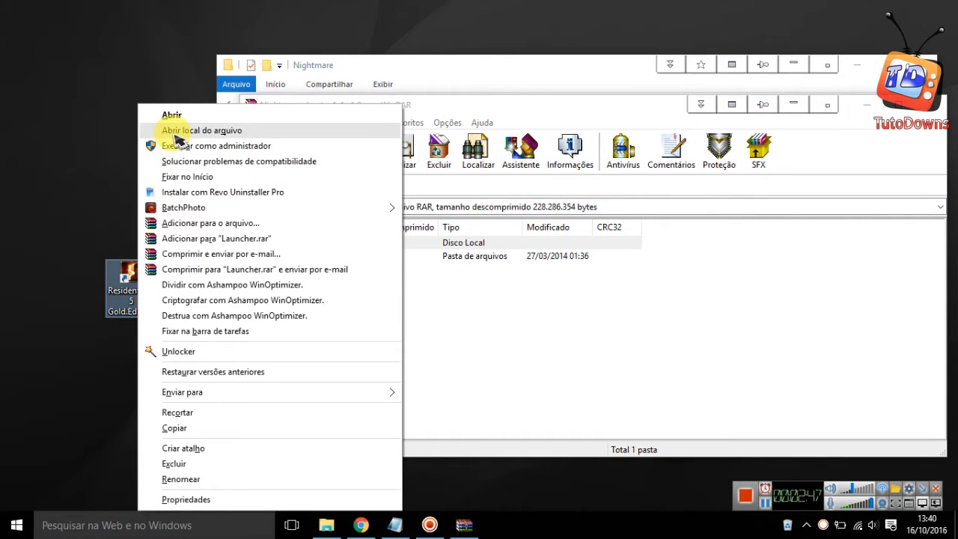
pyautogui.click(71, 131)
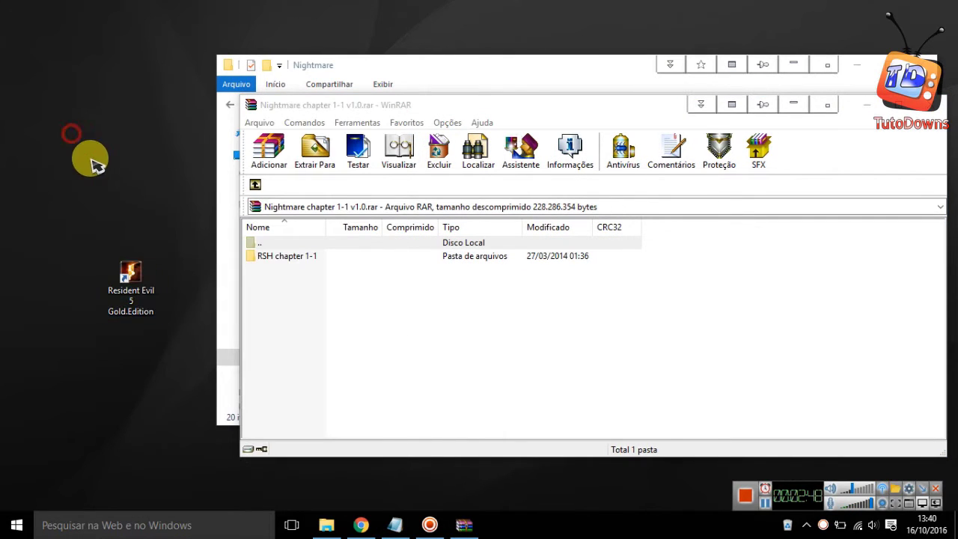
pyautogui.rightClick(119, 276)
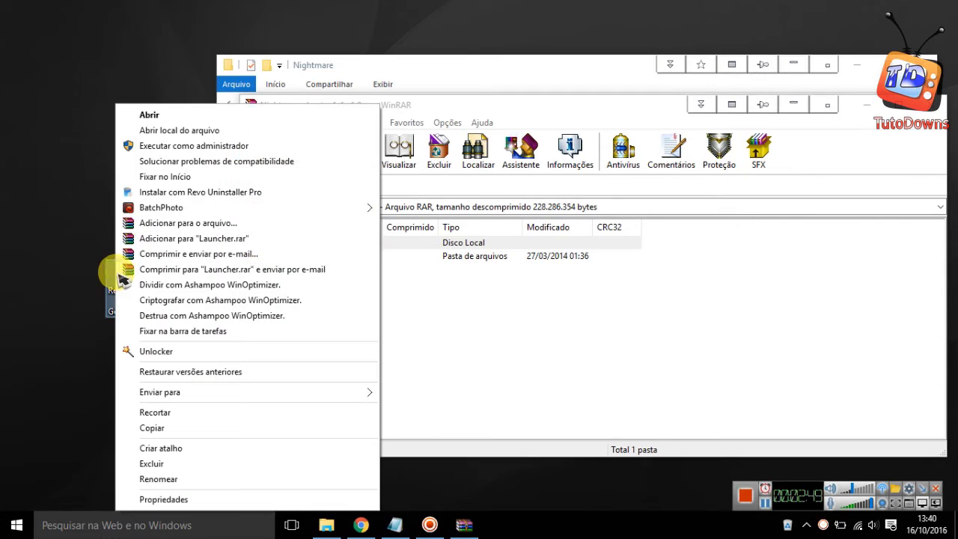
pyautogui.click(160, 134)
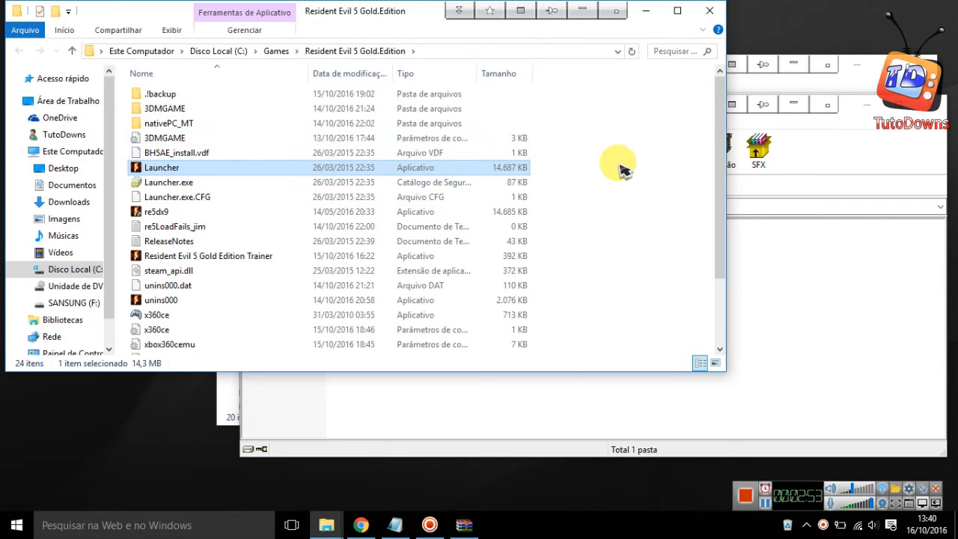
pyautogui.click(621, 171)
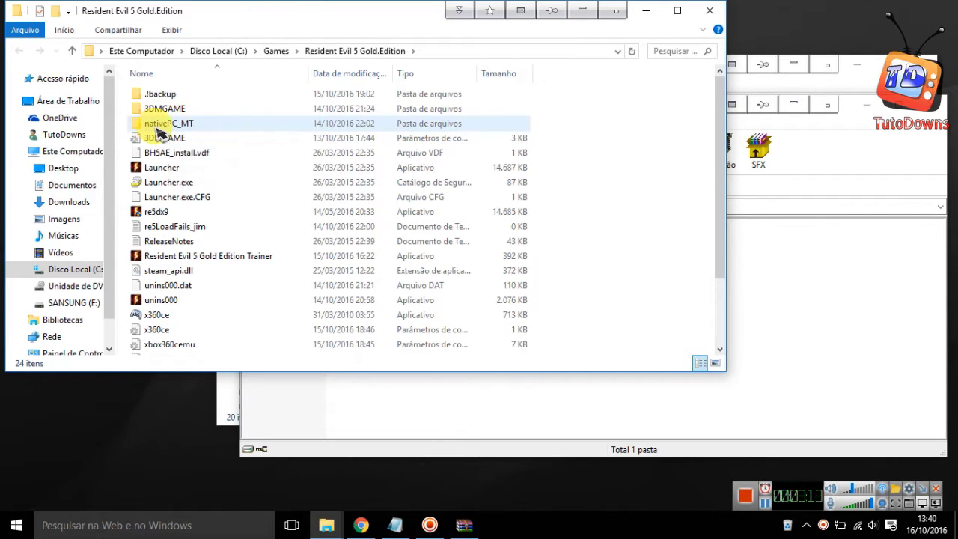
pyautogui.doubleClick(163, 126)
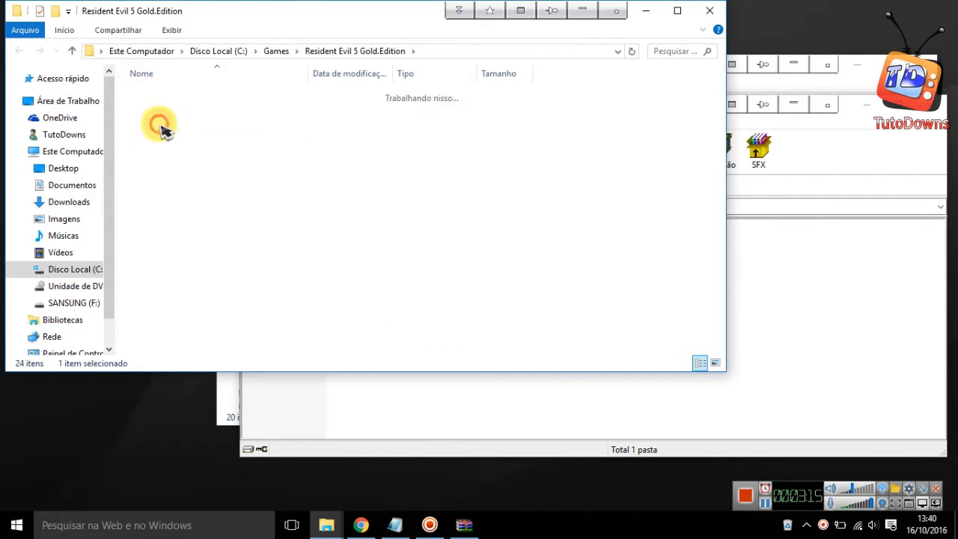
# - Extract the Image folder from the chapter 1-1 archive's nativePC folder into the game's nativePC_MT, replacing duplicate files, and close the archive
pyautogui.click(760, 275)
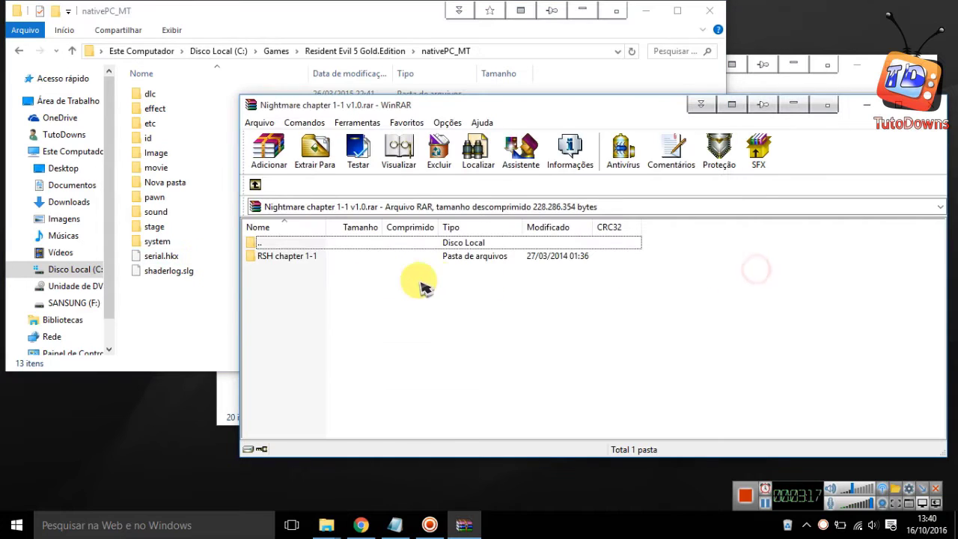
pyautogui.doubleClick(288, 256)
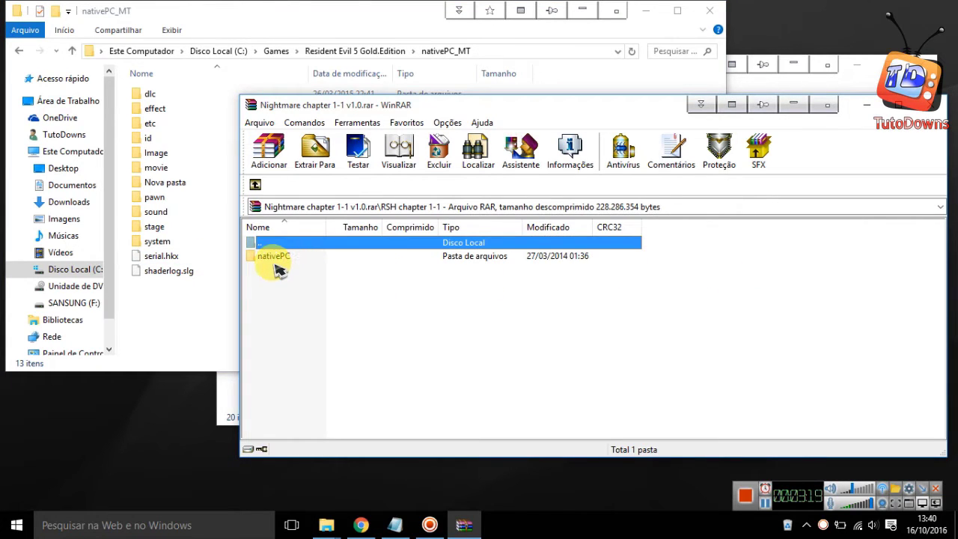
pyautogui.click(277, 259)
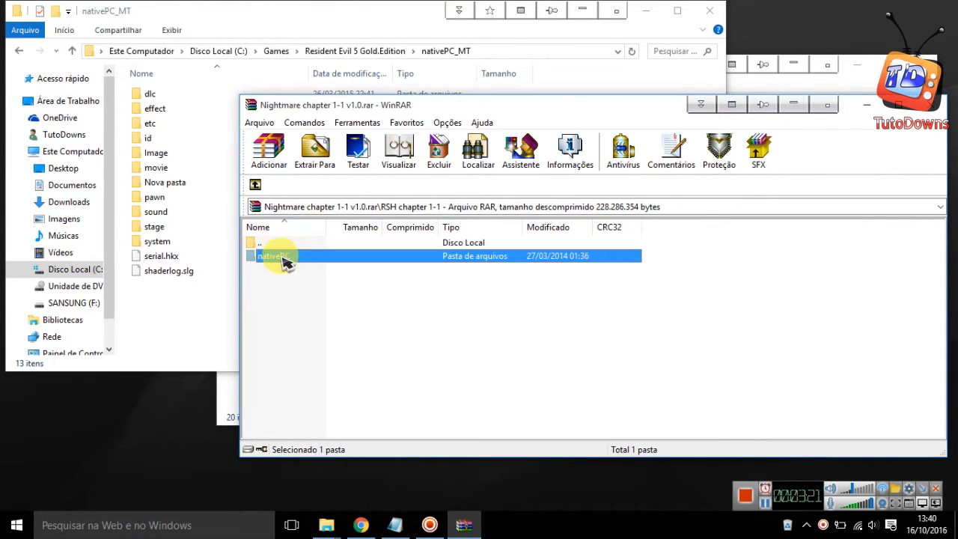
pyautogui.doubleClick(282, 260)
pyautogui.moveTo(266, 257); pyautogui.dragTo(191, 323)
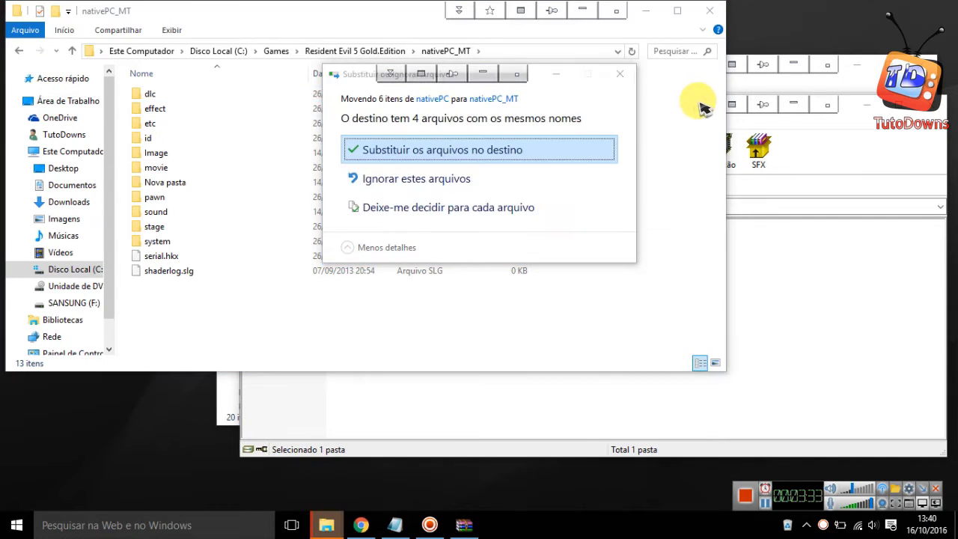
pyautogui.click(402, 155)
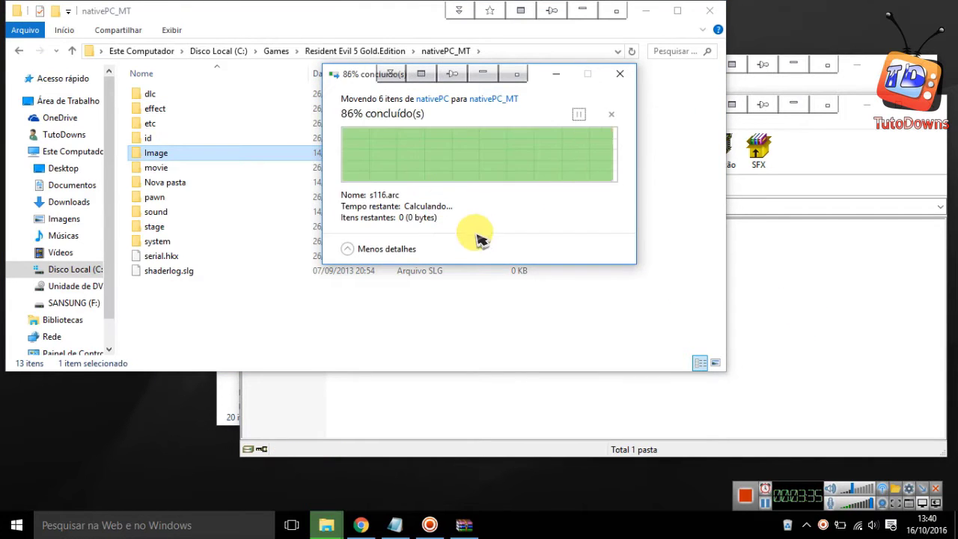
pyautogui.click(798, 317)
pyautogui.moveTo(654, 116); pyautogui.dragTo(596, 128)
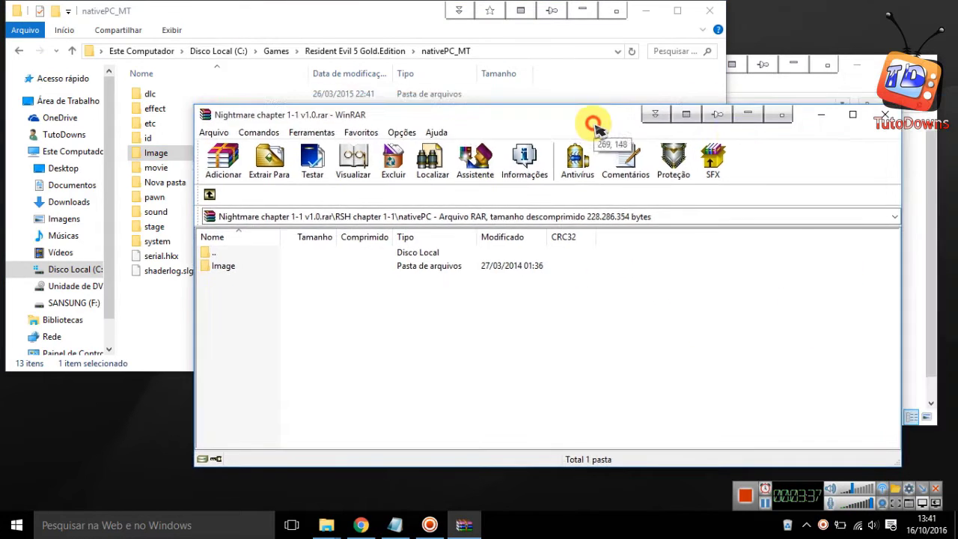
pyautogui.click(884, 114)
# - Extract the Image folder from the Nightmare Extra - RSH Savanna v1.0 archive into the game's nativePC_MT, replacing duplicates, and close the archive
pyautogui.click(825, 204)
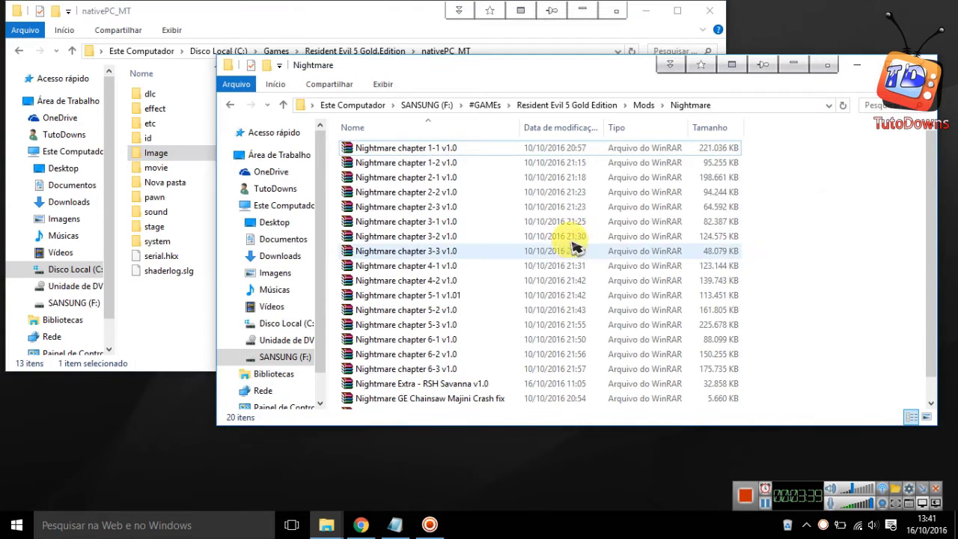
pyautogui.moveTo(928, 203); pyautogui.dragTo(936, 234)
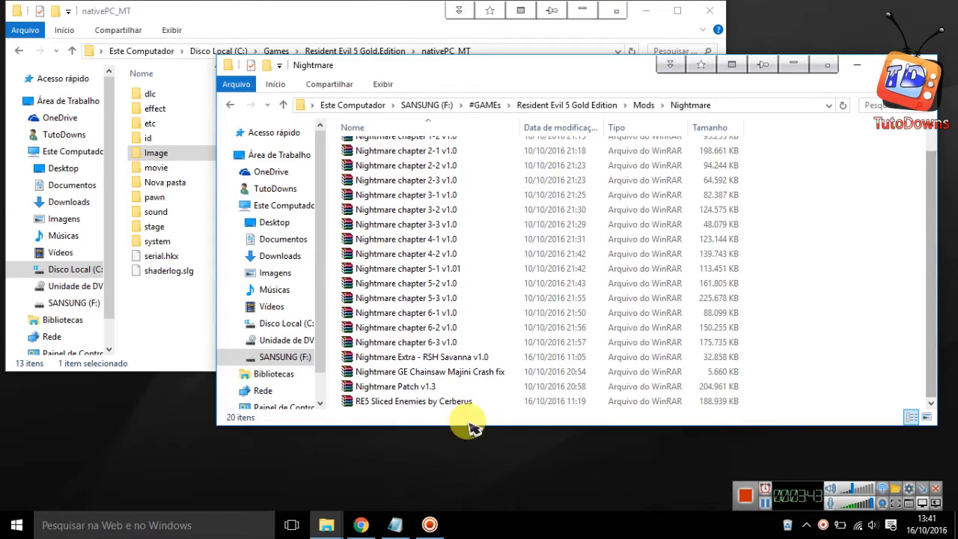
pyautogui.click(370, 359)
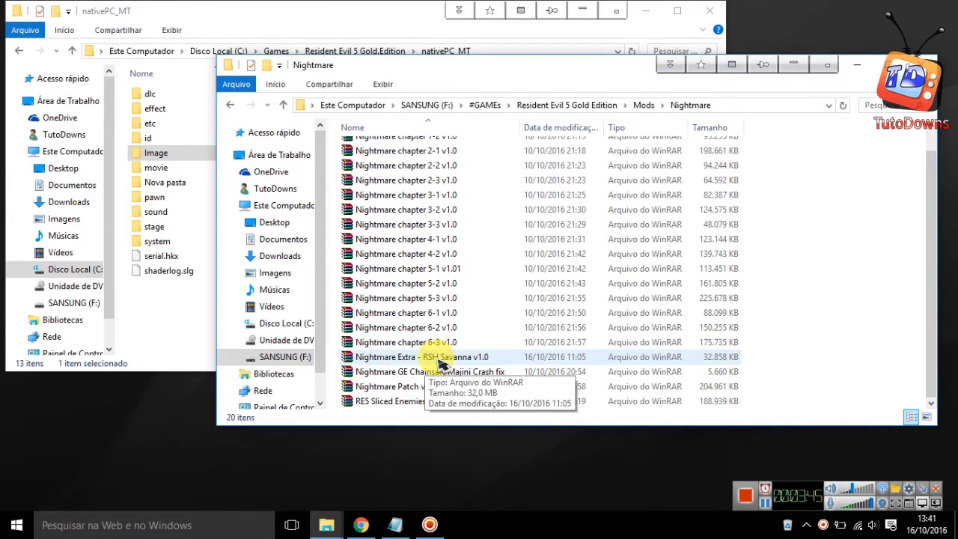
pyautogui.doubleClick(439, 363)
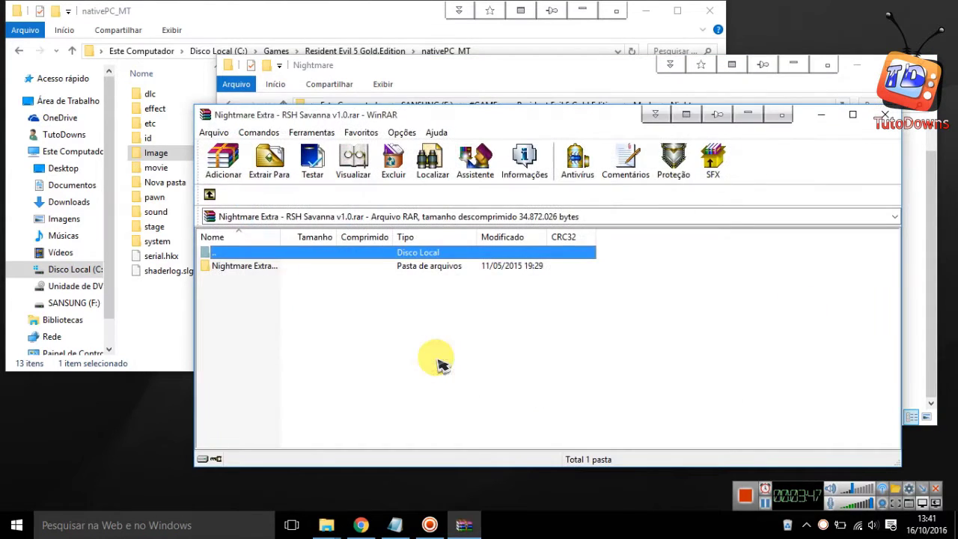
pyautogui.doubleClick(244, 266)
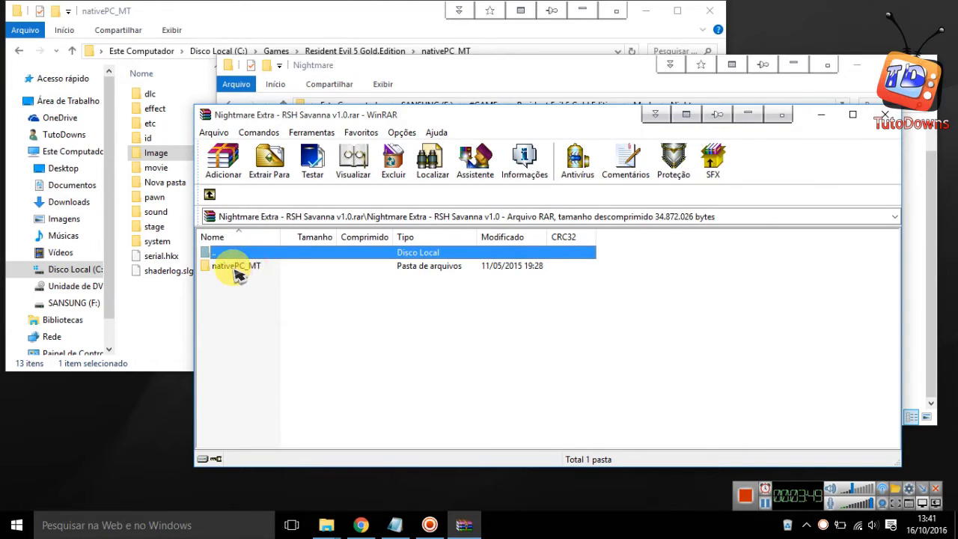
pyautogui.doubleClick(236, 271)
pyautogui.moveTo(226, 274); pyautogui.dragTo(169, 337)
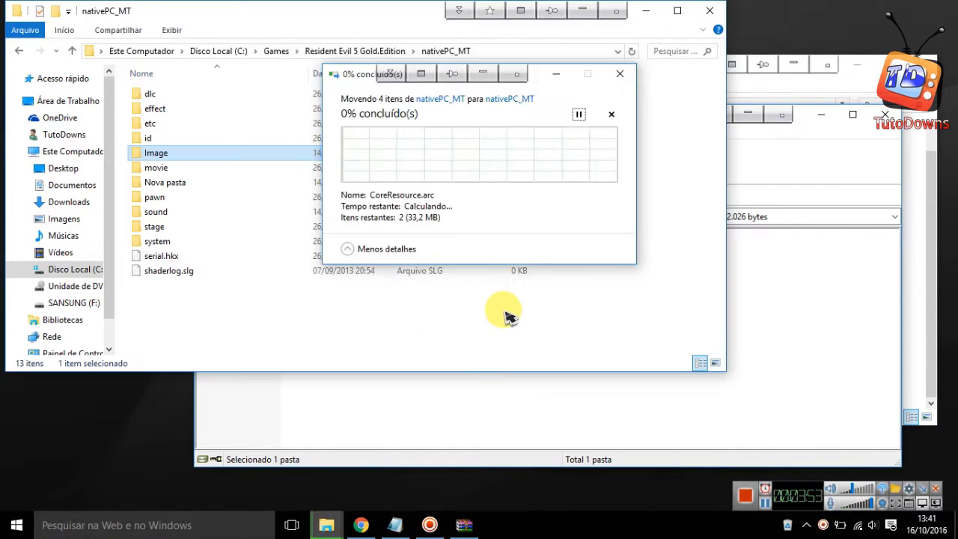
pyautogui.click(414, 161)
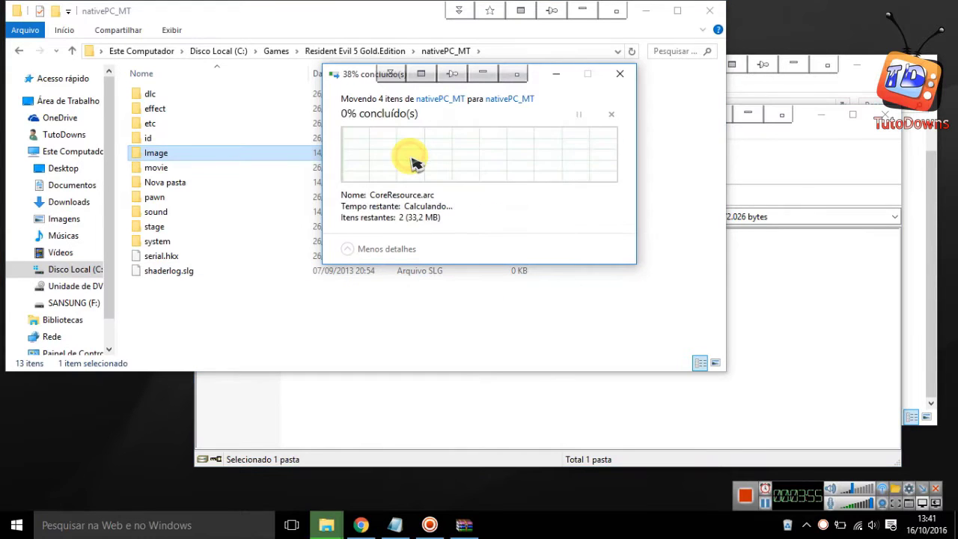
pyautogui.click(889, 121)
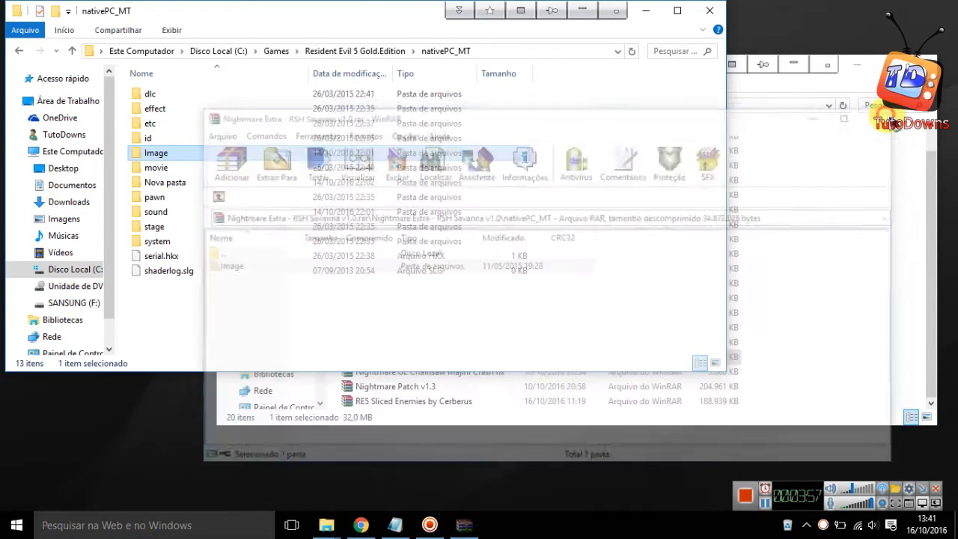
# - Extract the three folders inside the Nightmare GE Chainsaw Majini Crash fix archive's nativePC_MT into the game's nativePC_MT, replacing duplicate files
pyautogui.click(781, 344)
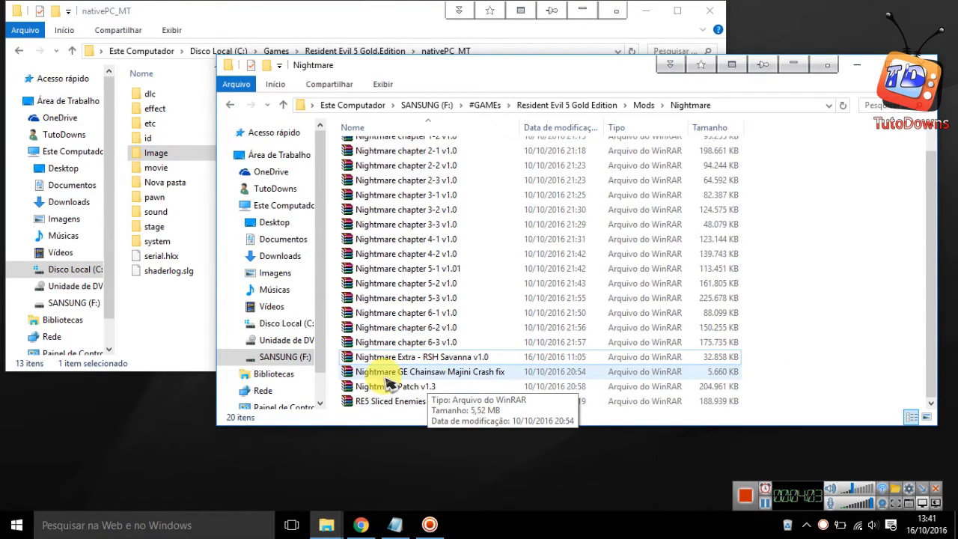
pyautogui.doubleClick(422, 376)
pyautogui.click(253, 271)
pyautogui.doubleClick(253, 271)
pyautogui.moveTo(218, 299); pyautogui.dragTo(218, 264)
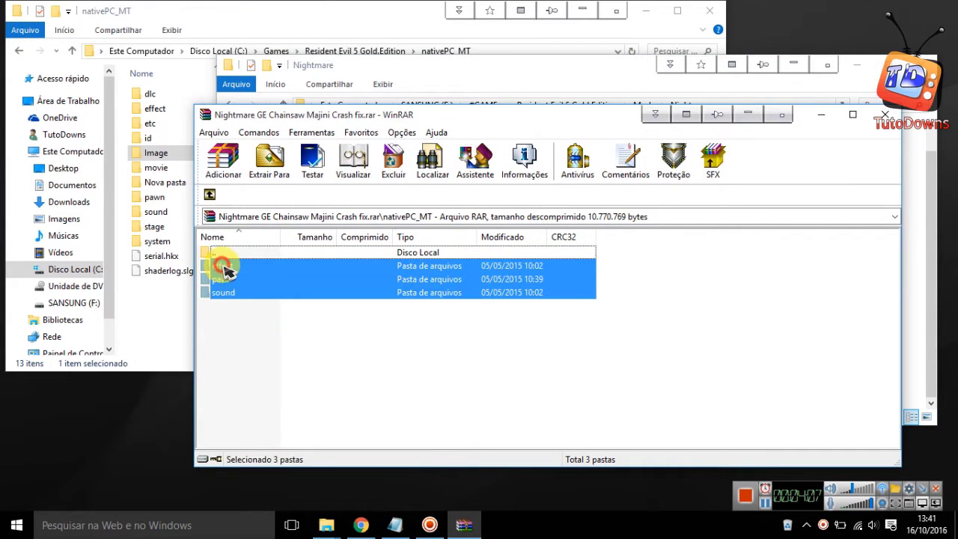
pyautogui.moveTo(241, 311); pyautogui.dragTo(174, 329)
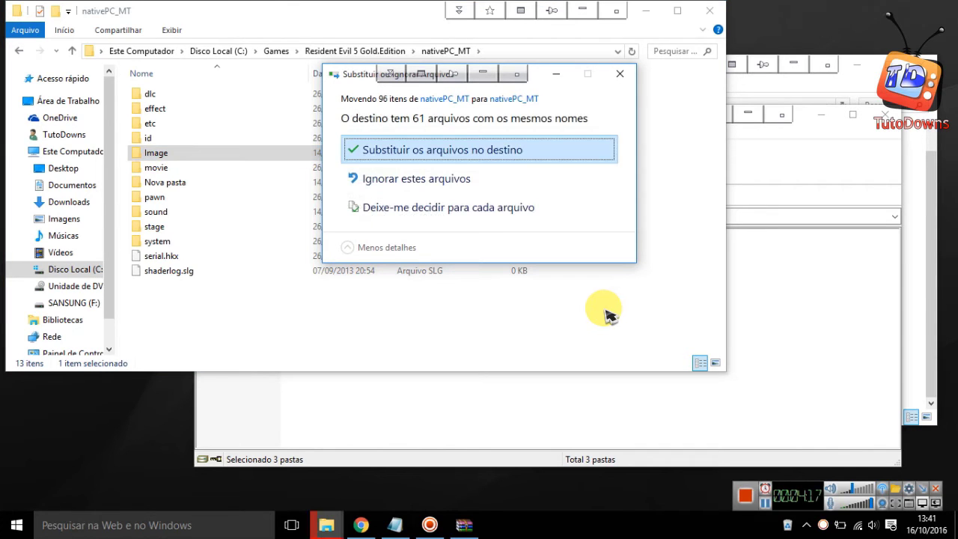
pyautogui.click(500, 153)
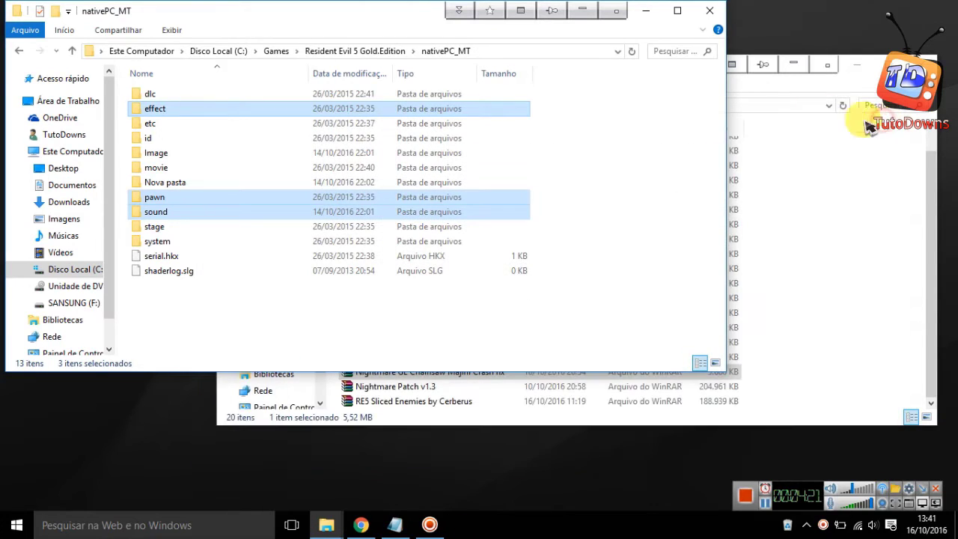
# - Extract the Image folder from the Nightmare Patch v1.3 archive's nativePC folder into the game's nativePC_MT, replacing duplicate files
pyautogui.click(859, 179)
pyautogui.moveTo(556, 78); pyautogui.dragTo(660, 50)
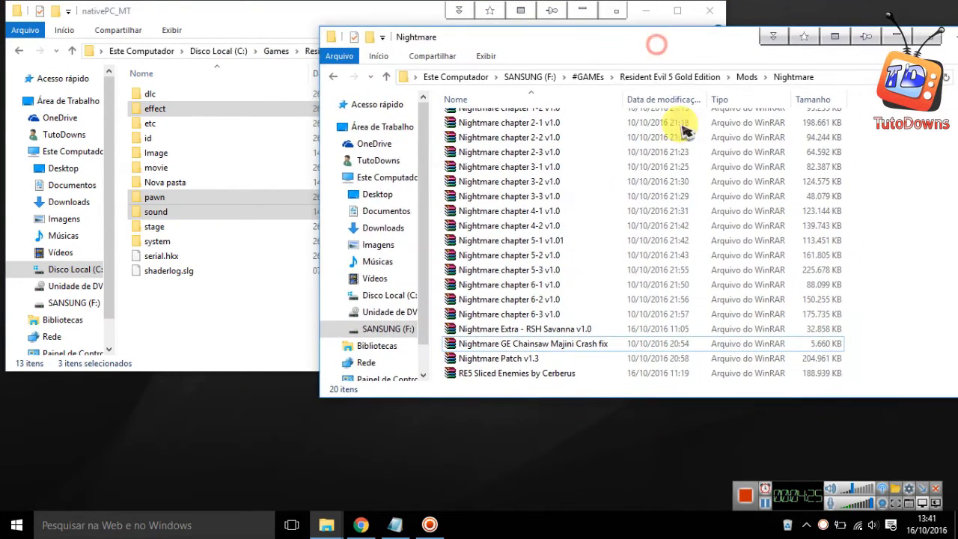
pyautogui.click(513, 361)
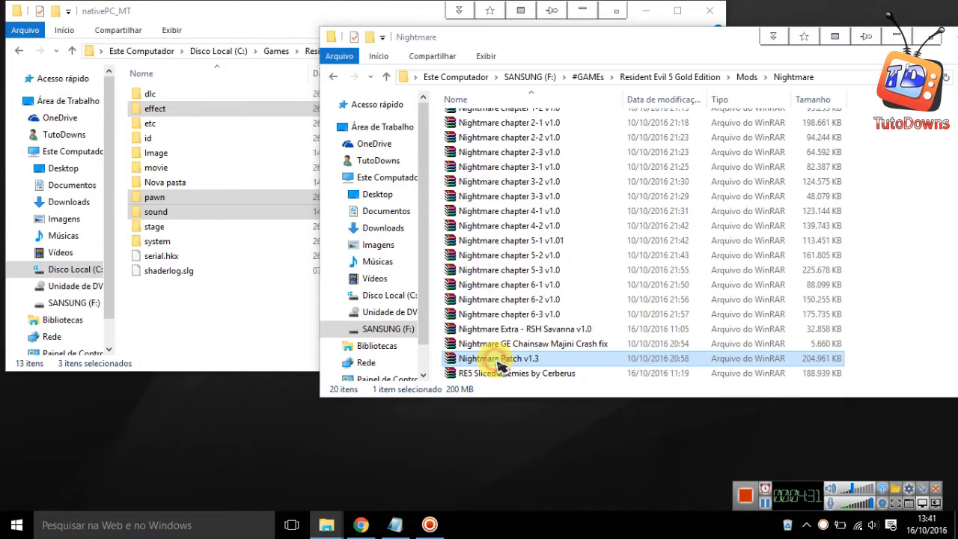
pyautogui.doubleClick(500, 363)
pyautogui.doubleClick(241, 263)
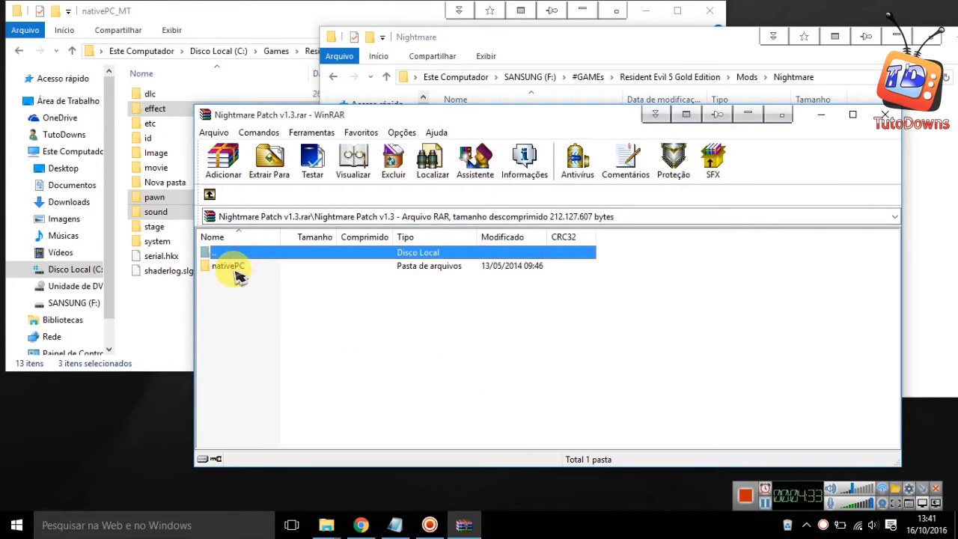
pyautogui.doubleClick(233, 270)
pyautogui.moveTo(215, 266); pyautogui.dragTo(146, 328)
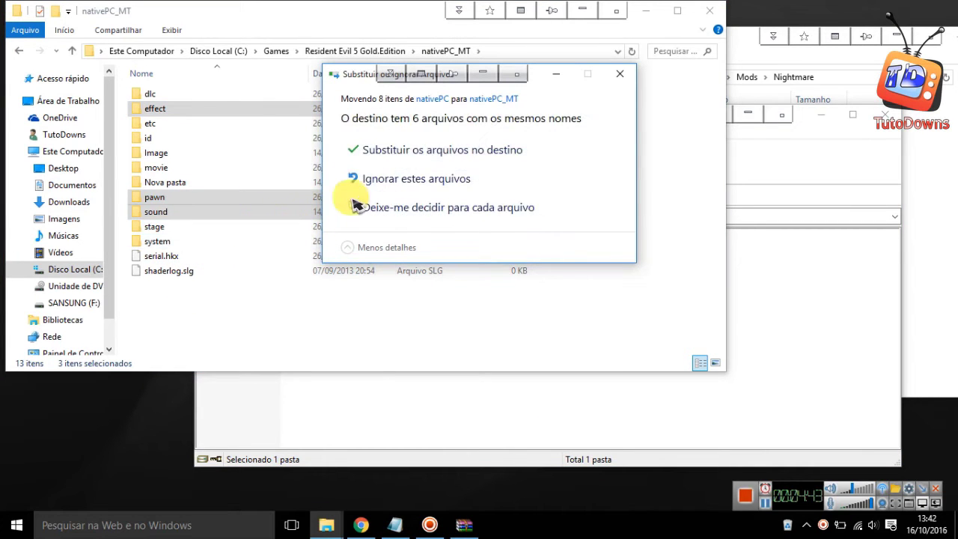
pyautogui.click(367, 148)
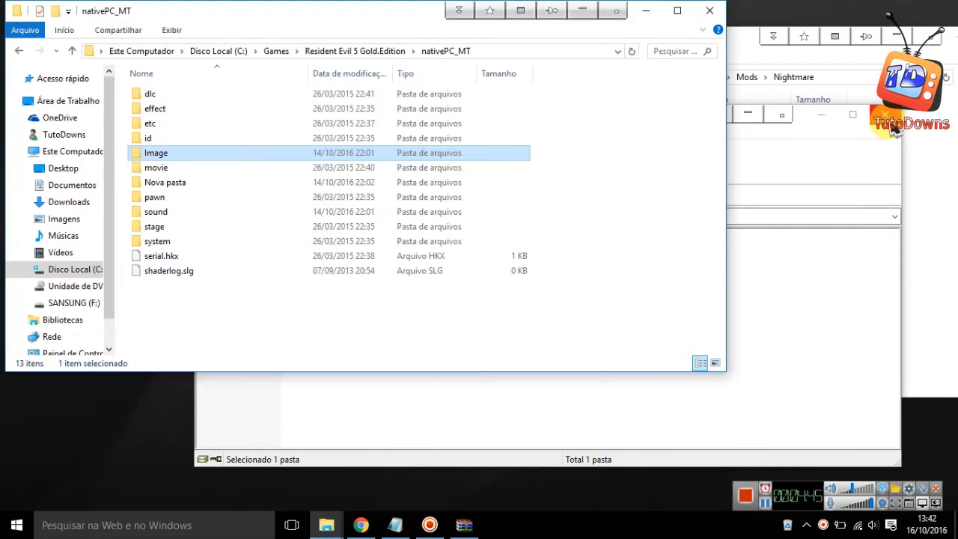
# - Open the RE5_Adjule - Project CERBERUS_by_Cerberus folder inside the RE5 Sliced Enemies by Cerberus archive and preview its JPG screenshot
pyautogui.click(931, 292)
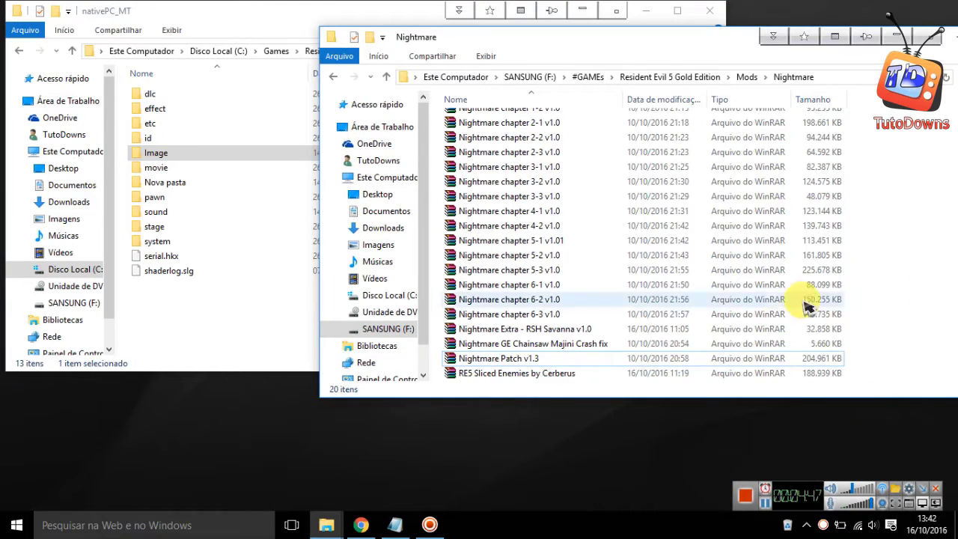
pyautogui.doubleClick(526, 382)
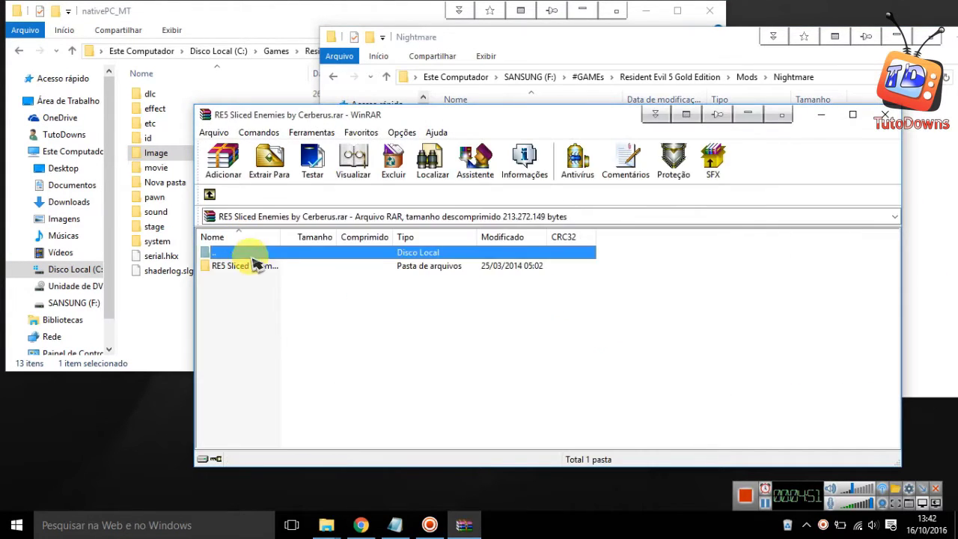
pyautogui.doubleClick(246, 267)
pyautogui.doubleClick(242, 268)
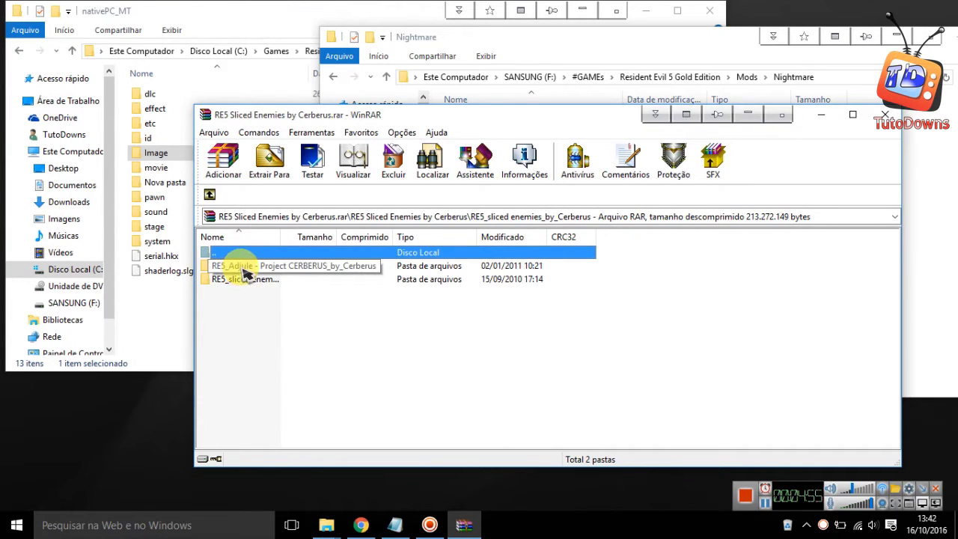
pyautogui.doubleClick(245, 268)
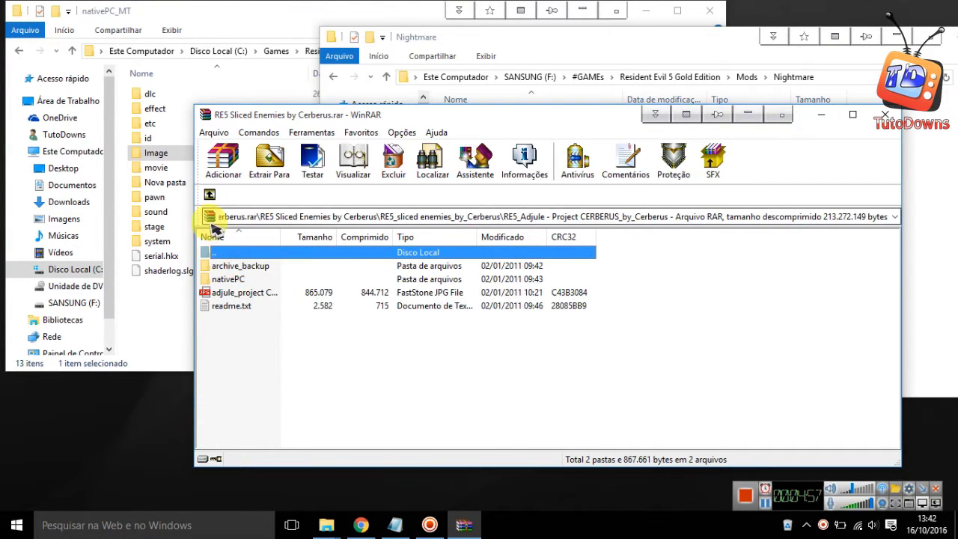
pyautogui.doubleClick(229, 293)
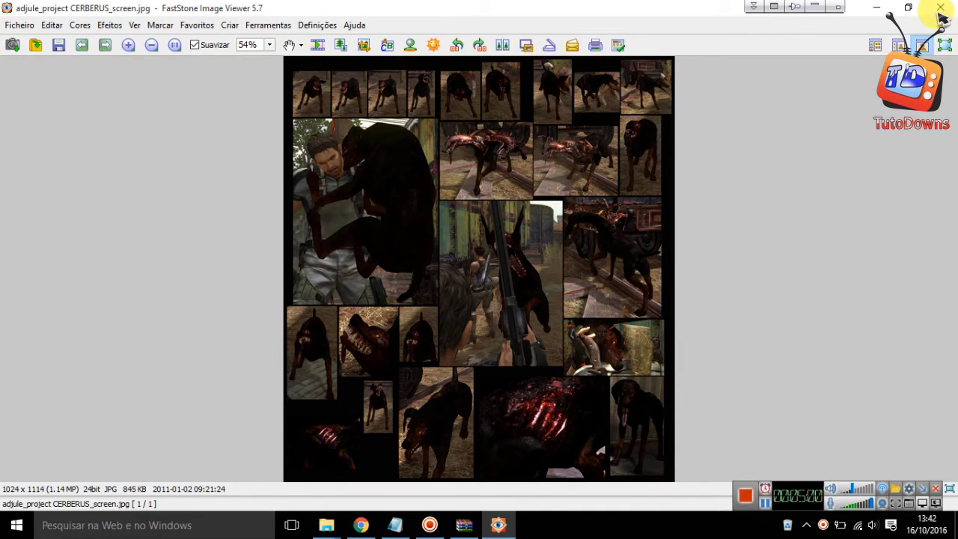
pyautogui.click(940, 8)
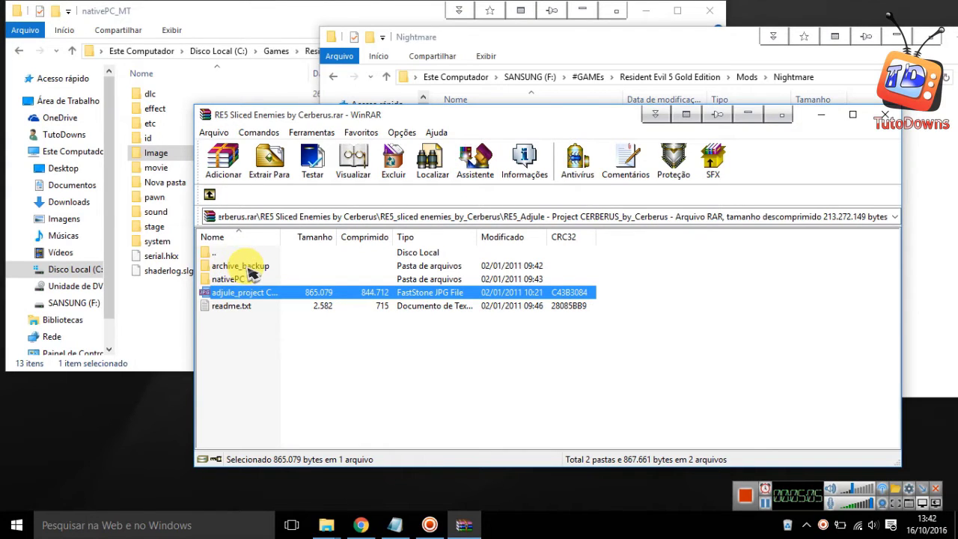
# - Extract the Image and pawn folders from the Adjule mod's nativePC folder into the game's nativePC_MT, replacing duplicate files
pyautogui.doubleClick(243, 266)
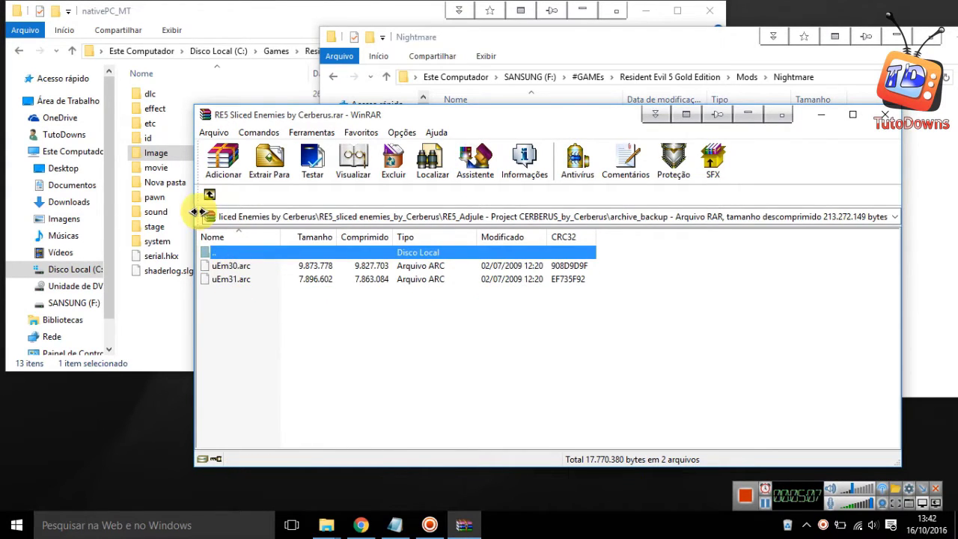
pyautogui.click(210, 195)
pyautogui.doubleClick(229, 279)
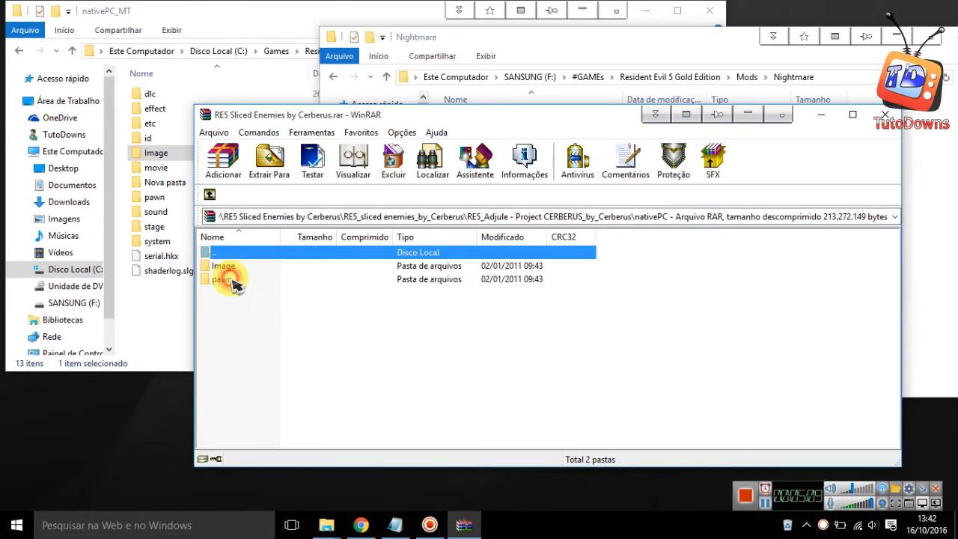
pyautogui.moveTo(232, 296); pyautogui.dragTo(169, 323)
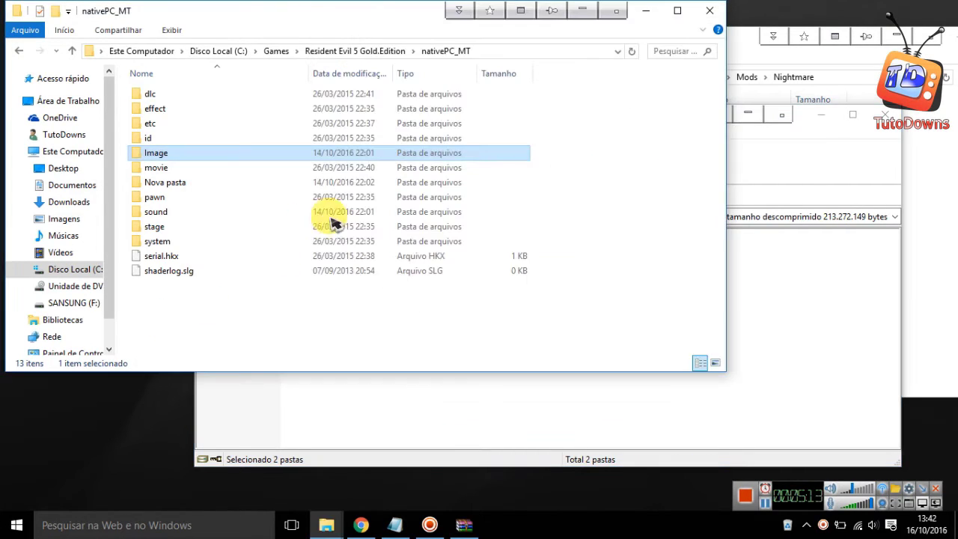
pyautogui.click(405, 154)
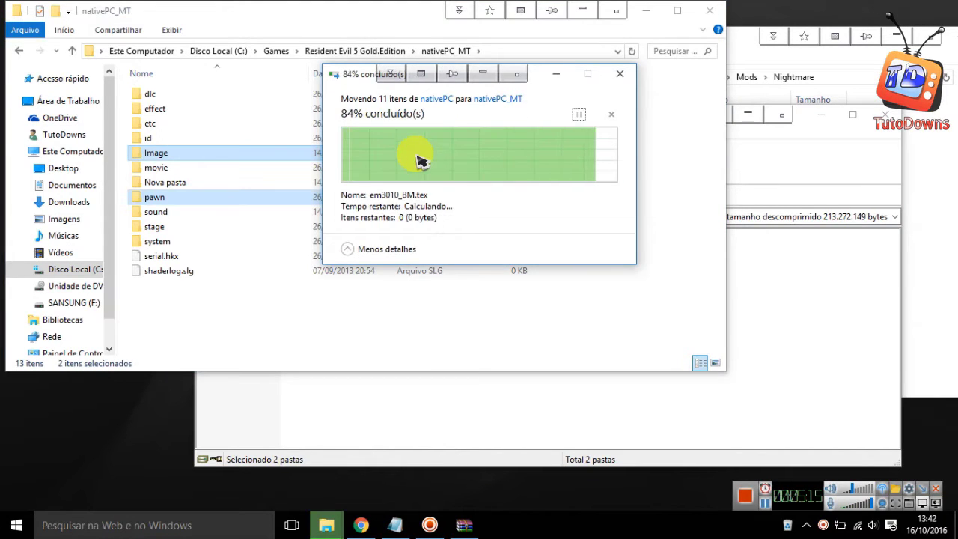
pyautogui.click(771, 283)
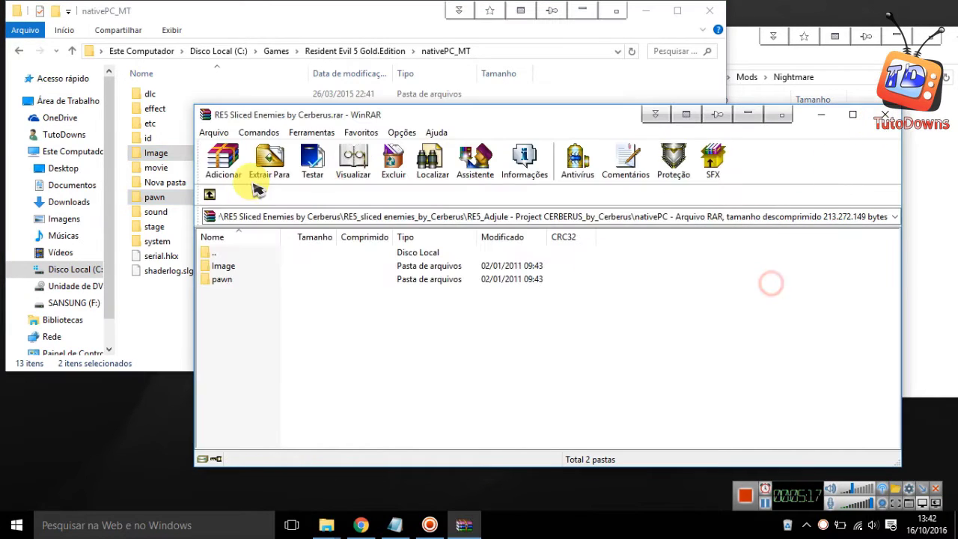
# - Go to the archive's inner RE5_sliced enemies_by_Cerberus folder and preview its release JPG screenshot
pyautogui.click(210, 195)
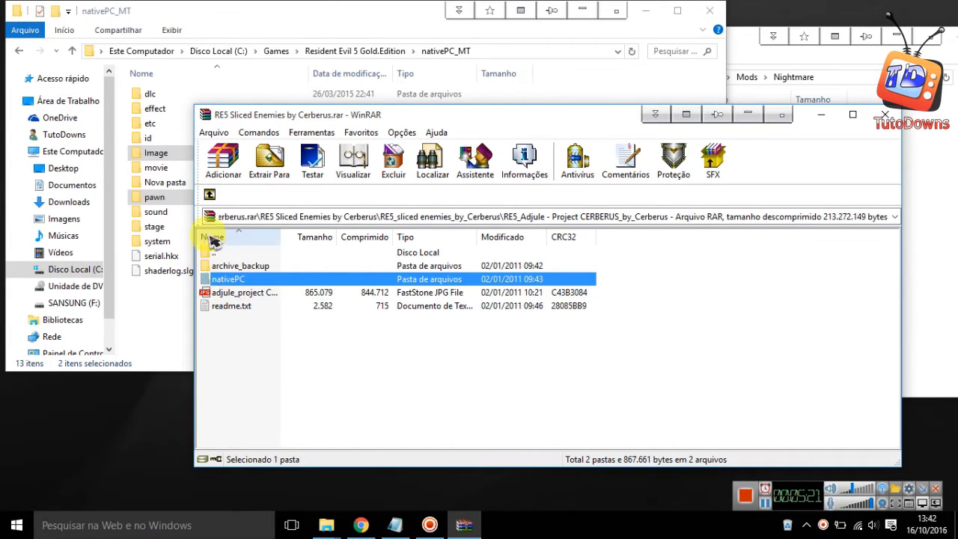
pyautogui.click(210, 196)
pyautogui.doubleClick(247, 279)
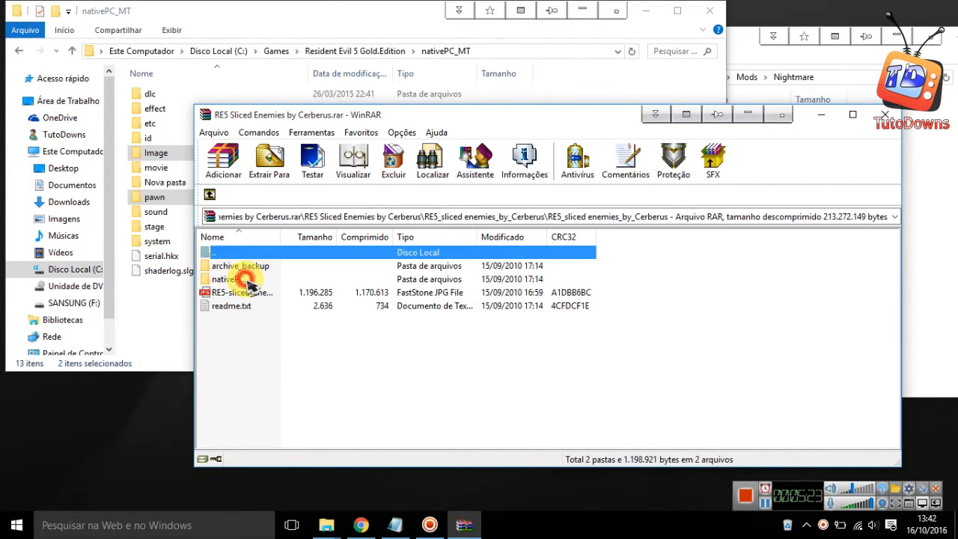
pyautogui.doubleClick(229, 293)
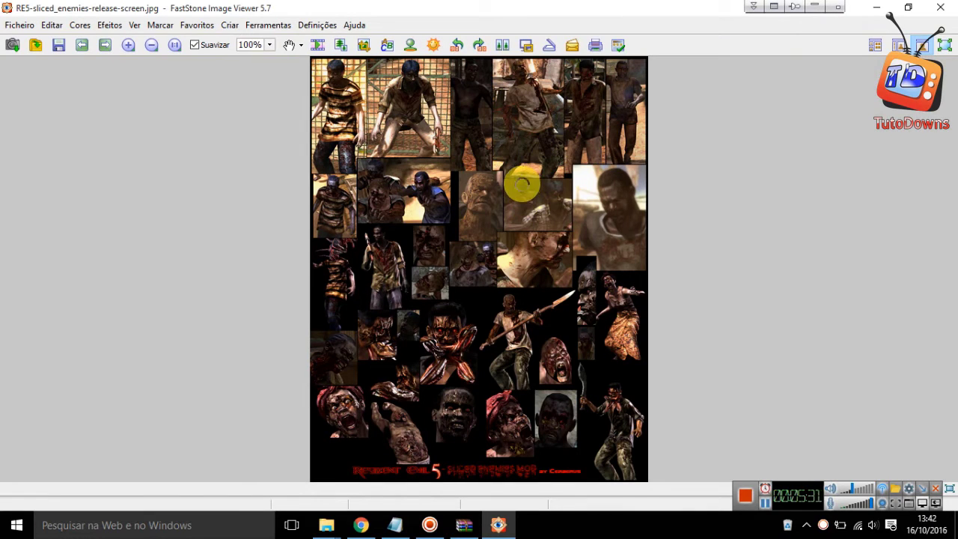
pyautogui.click(940, 7)
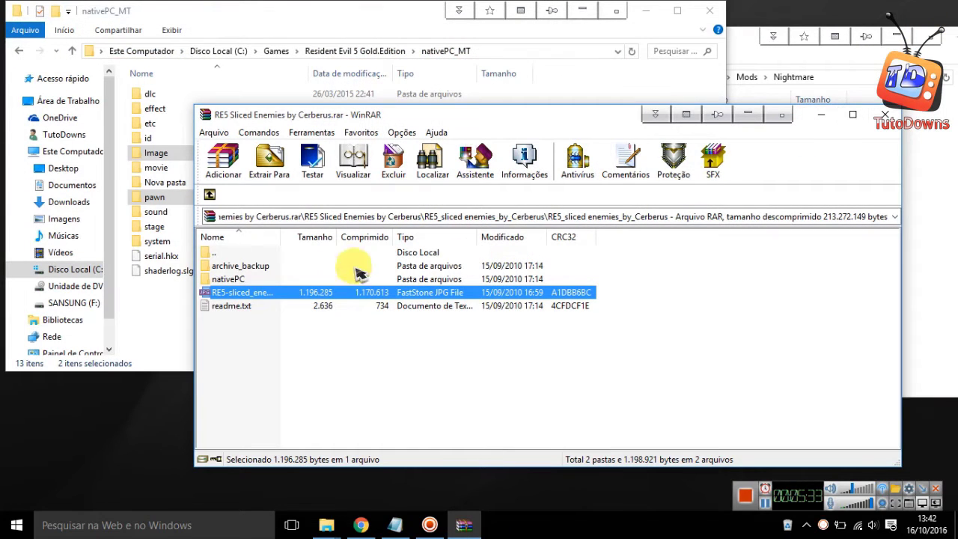
# - Extract the Image and pawn folders from the sliced enemies mod's nativePC into the game's nativePC_MT, replacing duplicates, and close the archive
pyautogui.doubleClick(229, 280)
pyautogui.moveTo(229, 297); pyautogui.dragTo(228, 273)
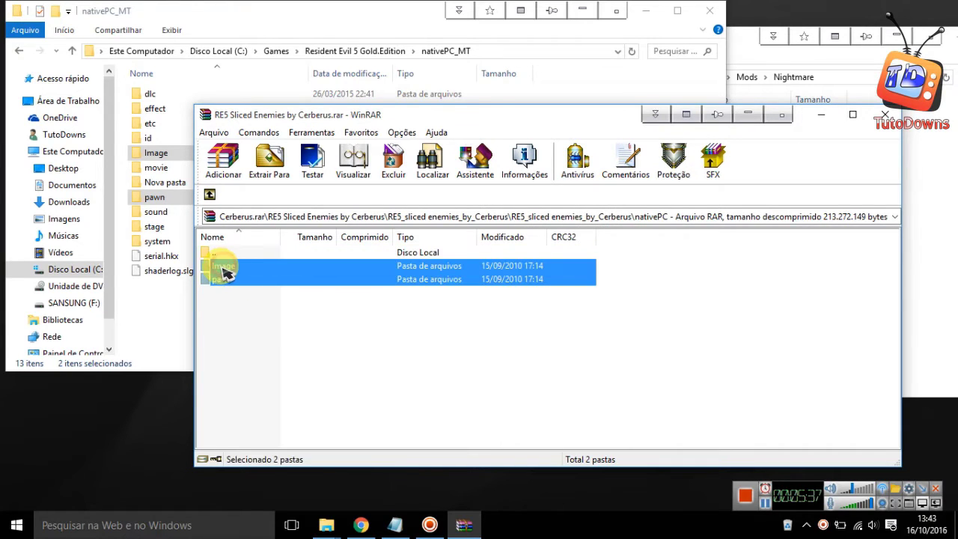
pyautogui.moveTo(145, 323); pyautogui.dragTo(148, 322)
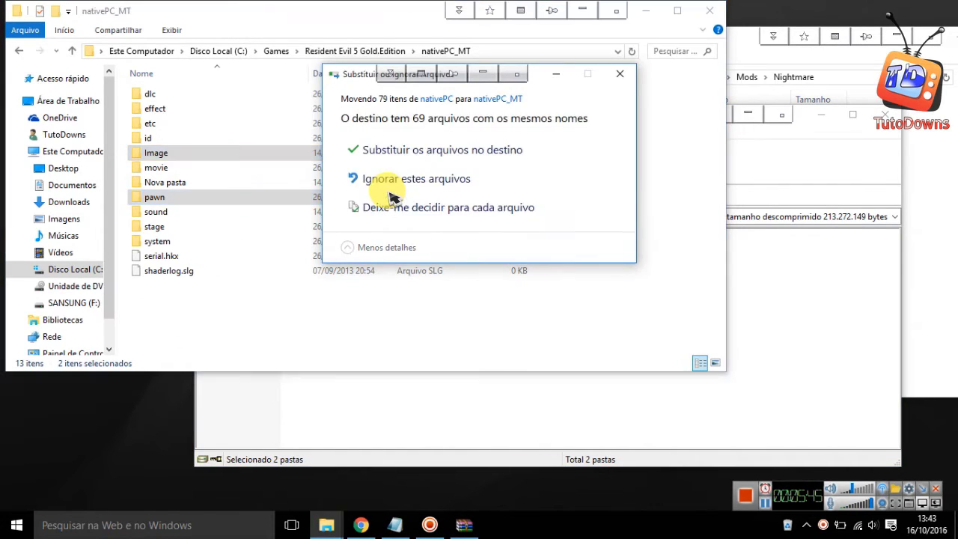
pyautogui.click(388, 150)
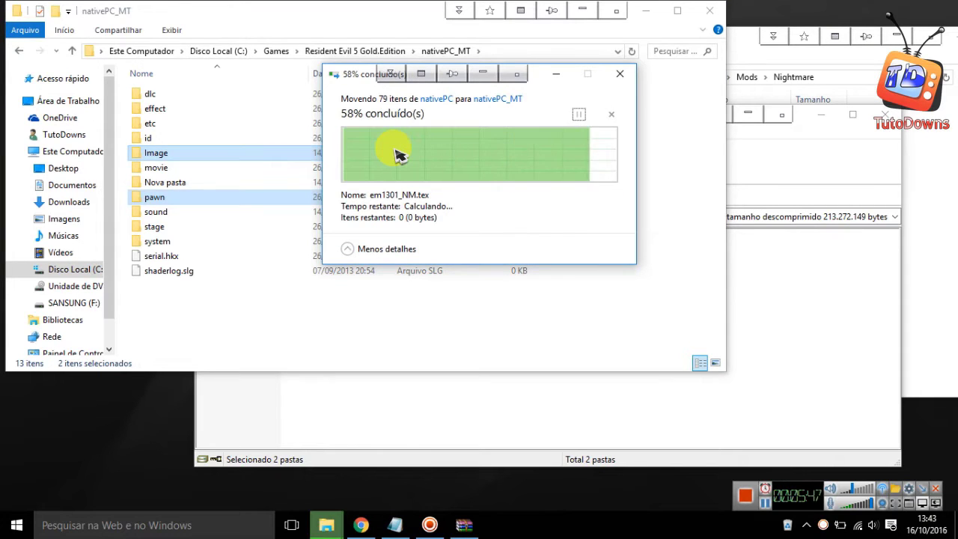
pyautogui.click(821, 258)
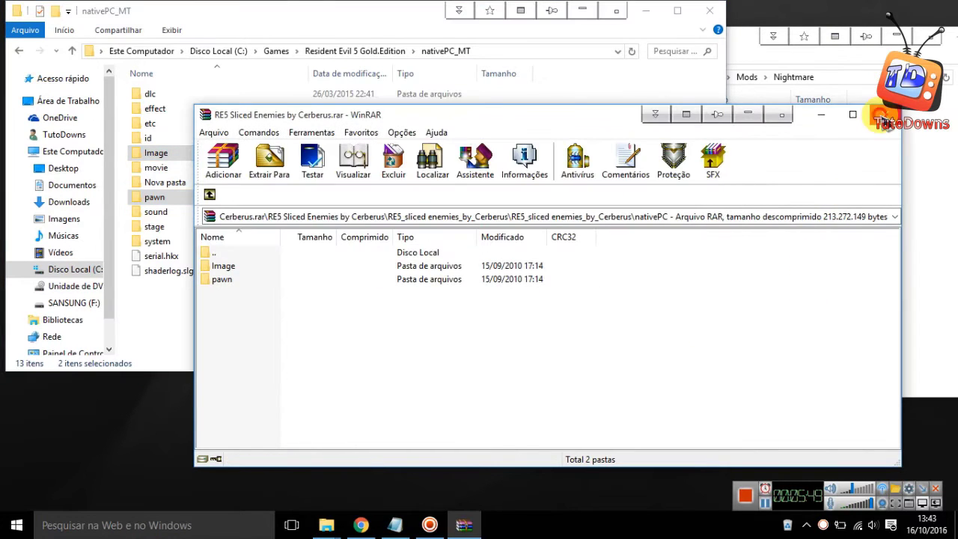
pyautogui.press('Escape')
# - Close the game's nativePC_MT folder window and reposition the Nightmare mods folder window on the desktop
pyautogui.click(889, 268)
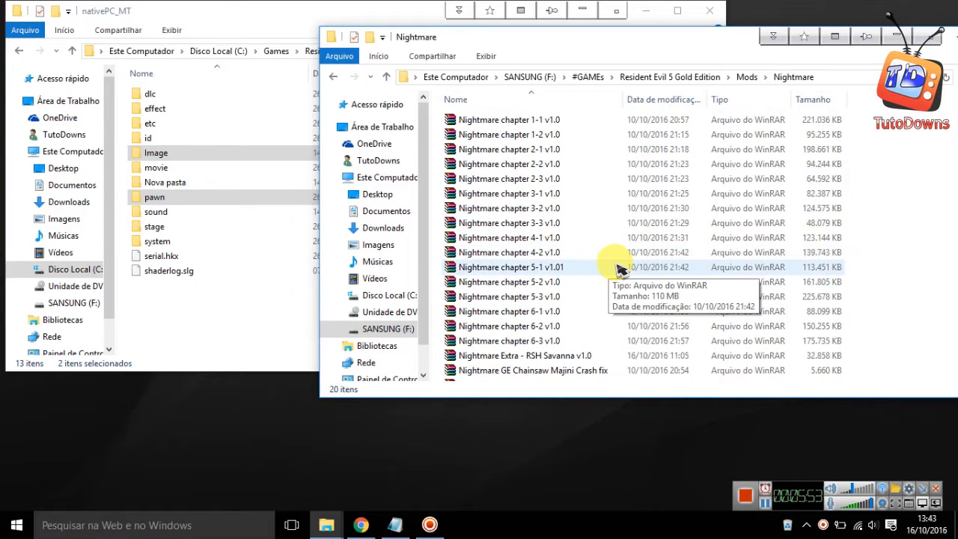
pyautogui.scroll(1, 629, 271)
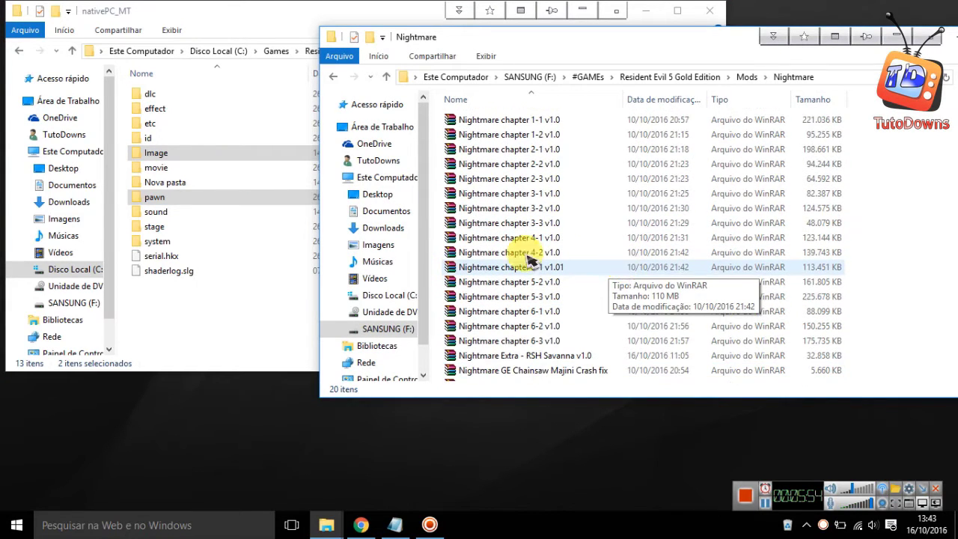
pyautogui.click(252, 317)
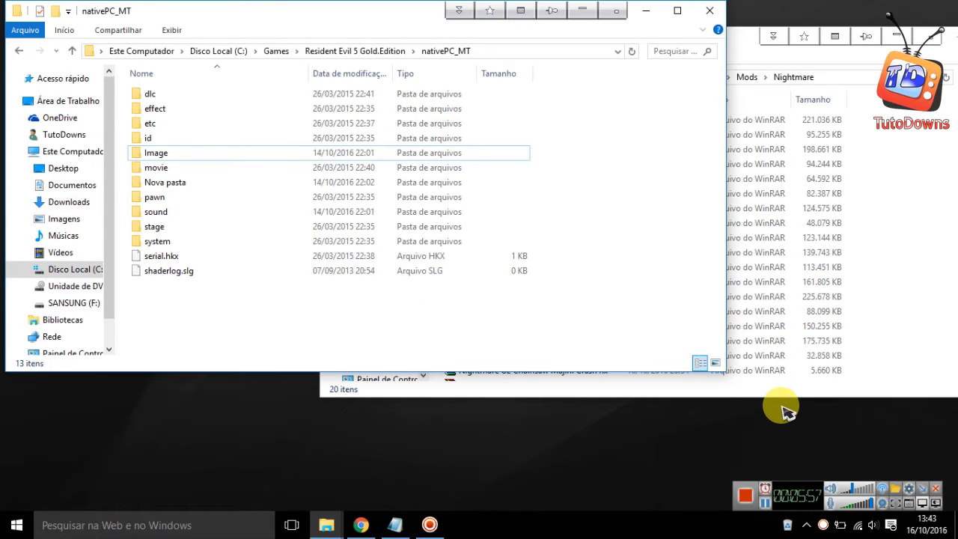
pyautogui.click(707, 11)
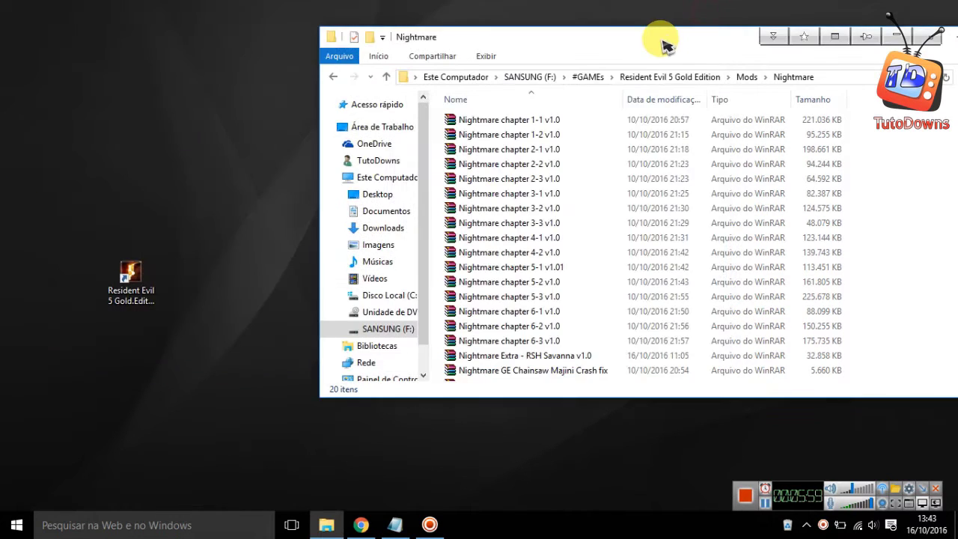
pyautogui.moveTo(661, 37); pyautogui.dragTo(539, 48)
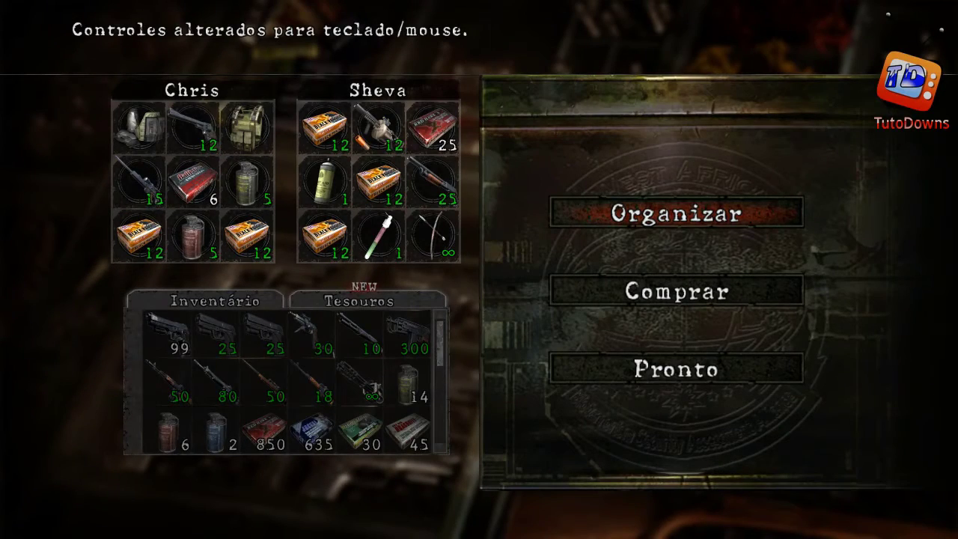
# - In Resident Evil 5, finish the inventory setup with Pronto and confirm leaving it with Sim
pyautogui.press('Down')
pyautogui.press('Down')
pyautogui.press('Up')
pyautogui.press('Down')
pyautogui.press('Return')
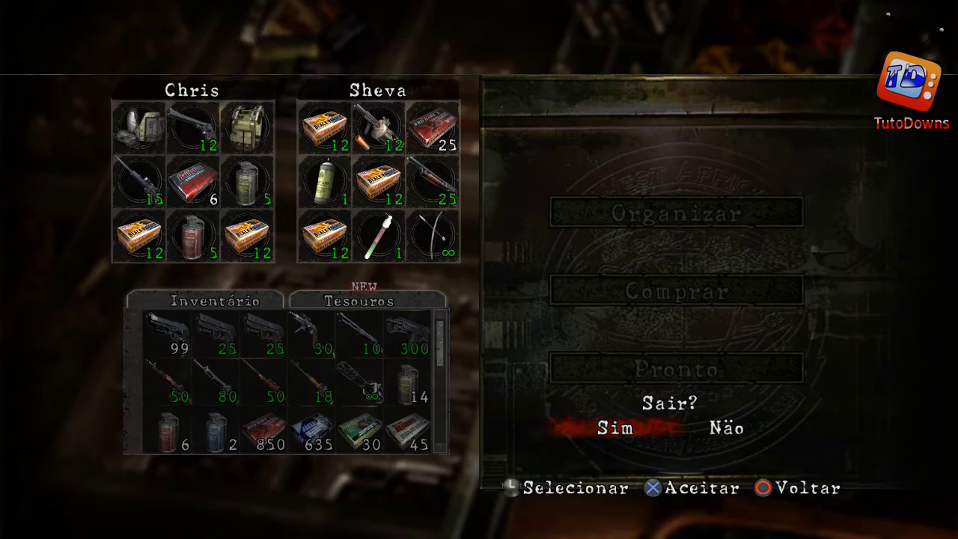
pyautogui.press('Return')
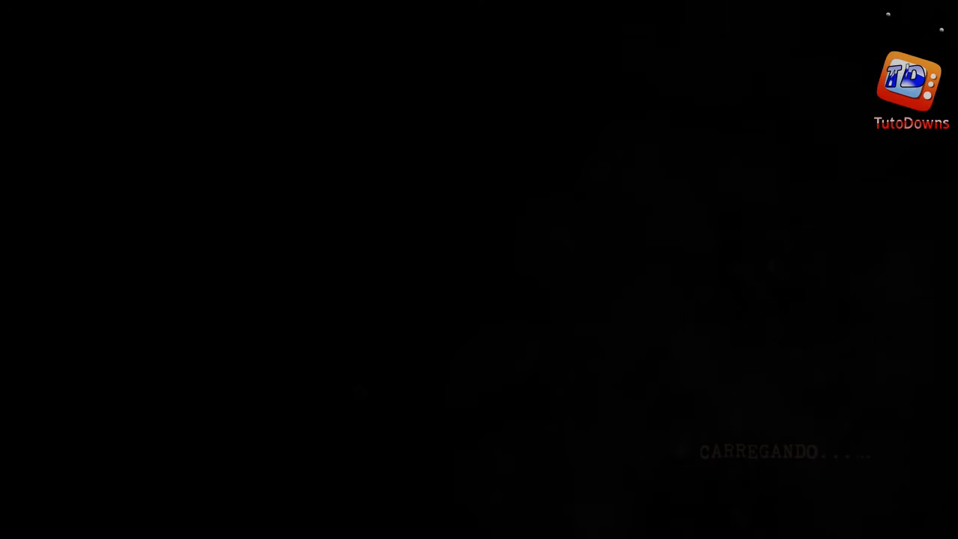